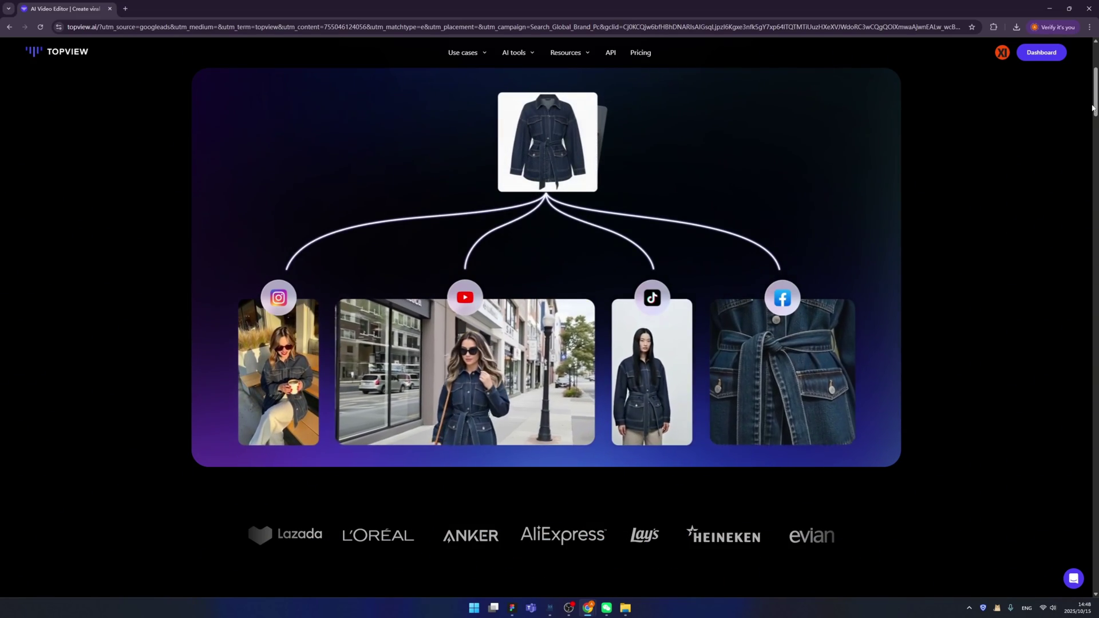
- Scroll past the social-media graphic to the photo-to-avatar, product avatar and consistent avatar cards
left_click_drag(1092, 108, 1095, 153)
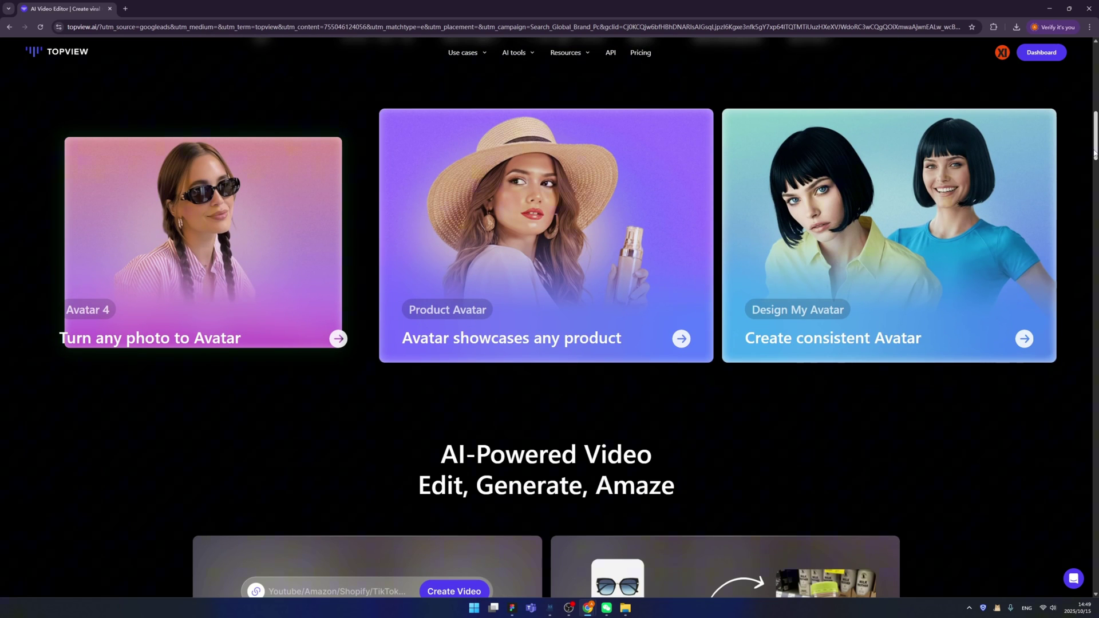
scroll(858, 172, "down", 1)
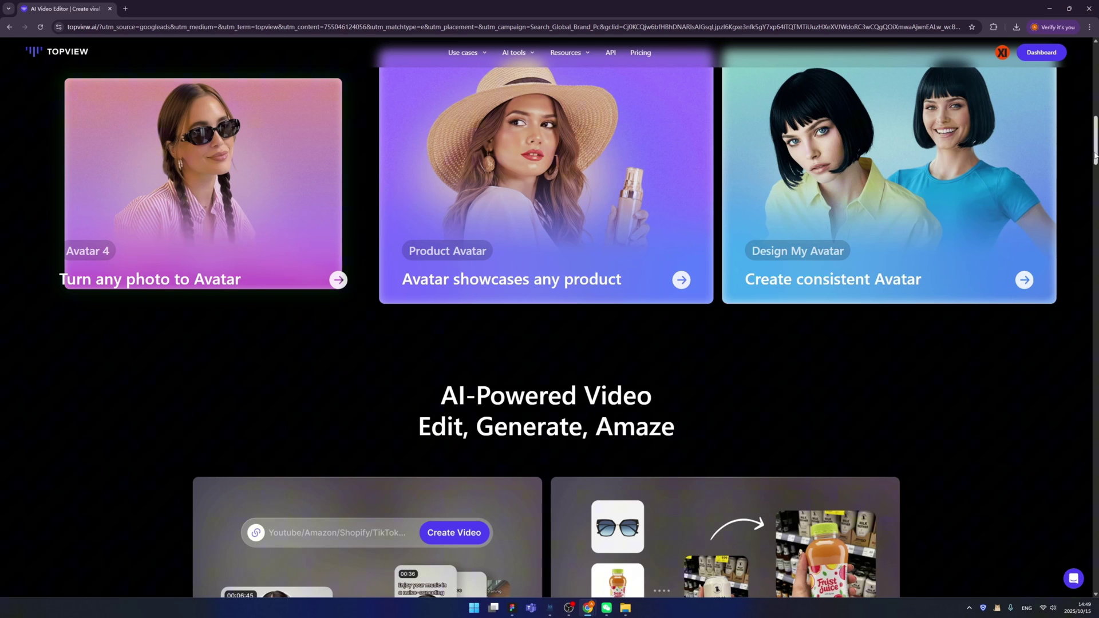
- Scroll through the 'Generate Product Assets with AI' image grid to the viral marketing videos heading
left_click_drag(1095, 140, 1096, 165)
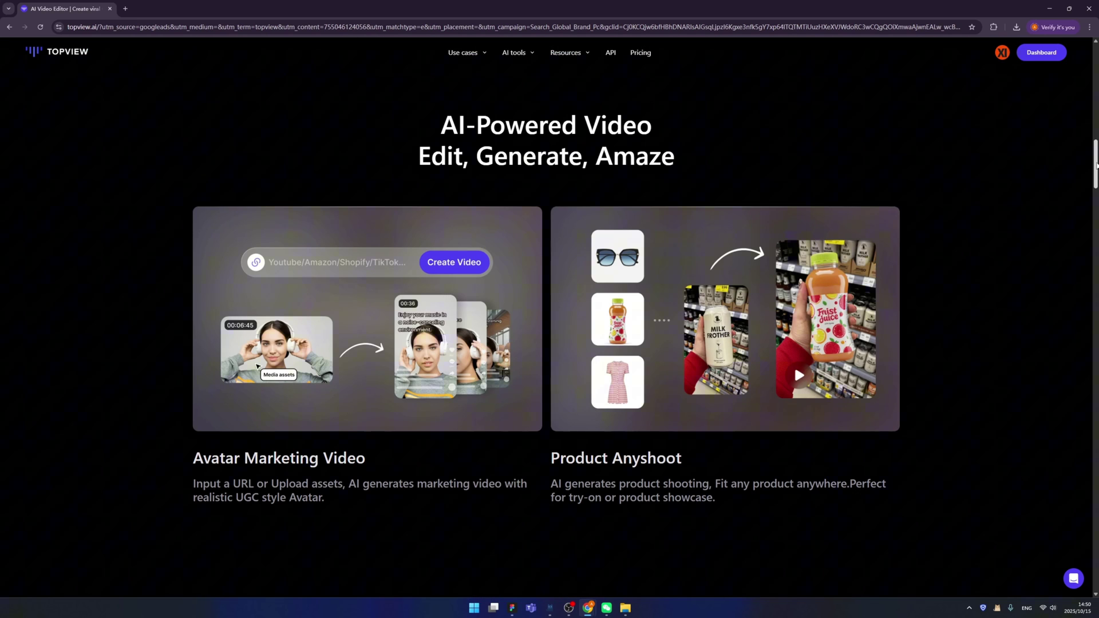
left_click_drag(1096, 166, 1087, 228)
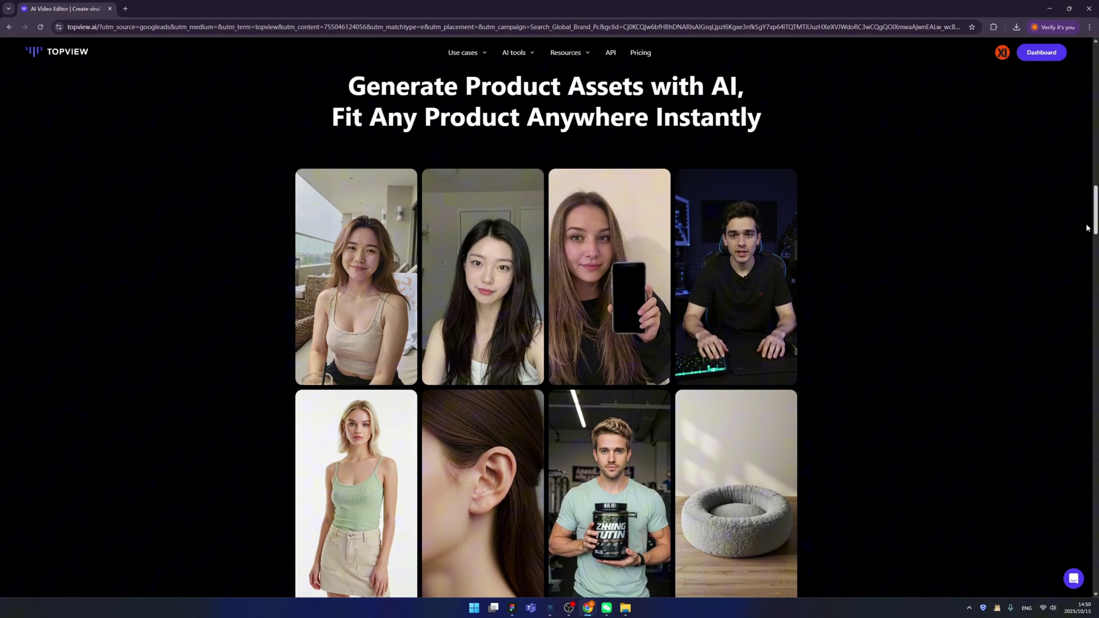
mouse_move(355, 277)
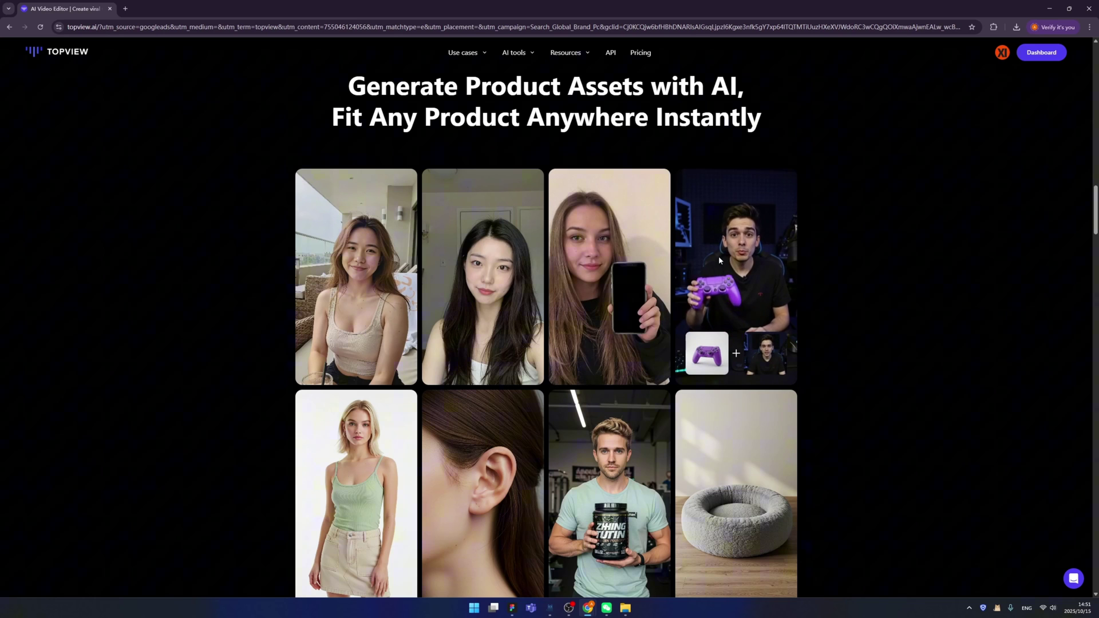
scroll(719, 256, "down", 2)
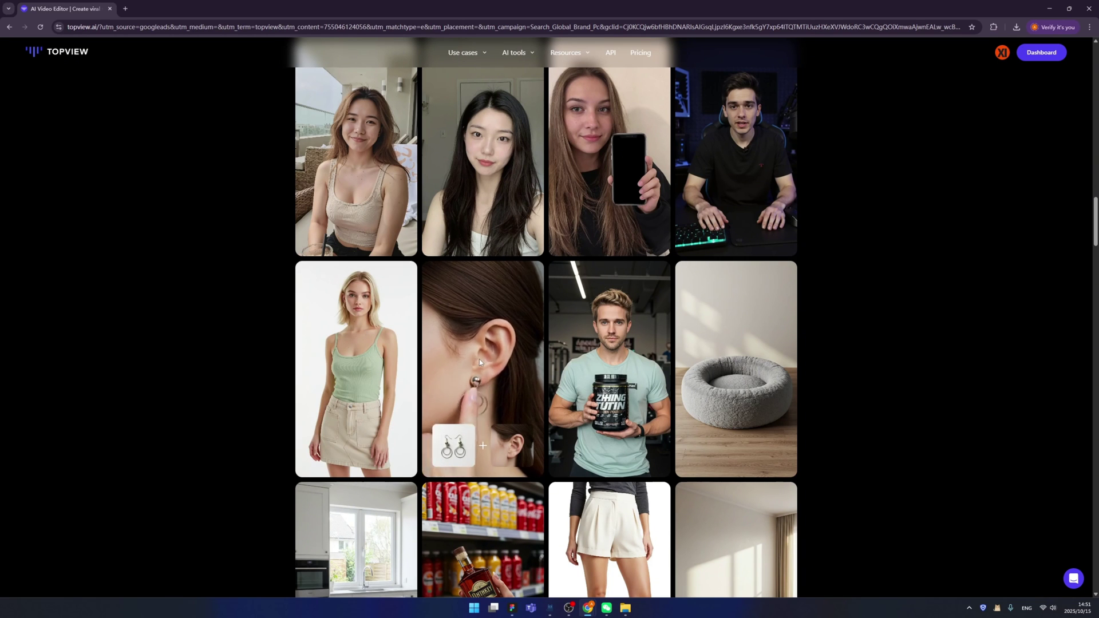
scroll(482, 358, "down", 4)
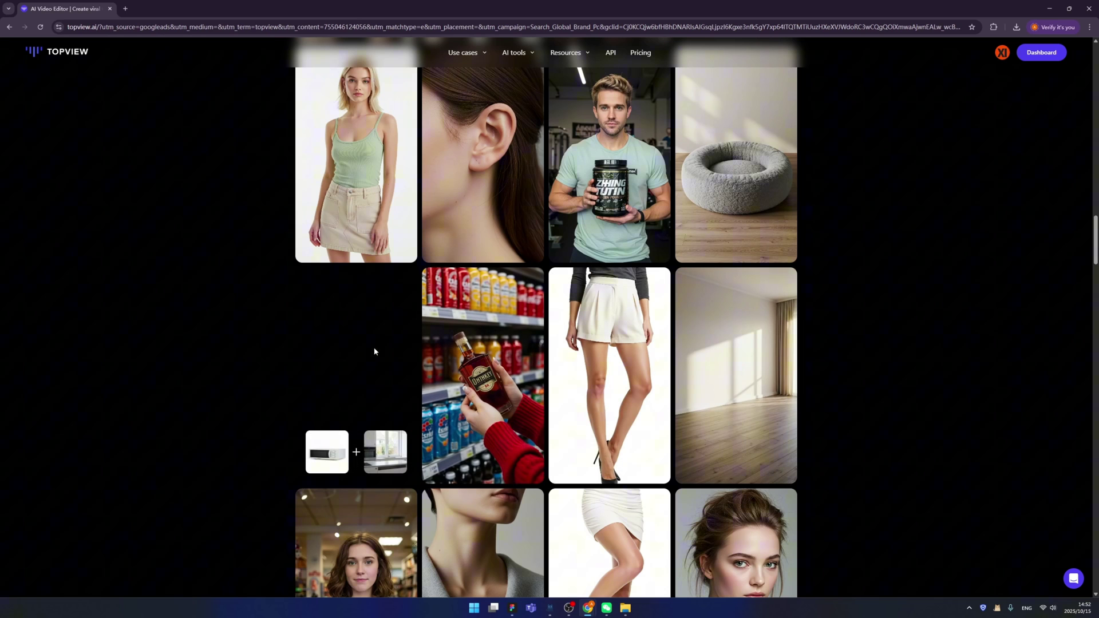
scroll(159, 111, "down", 7)
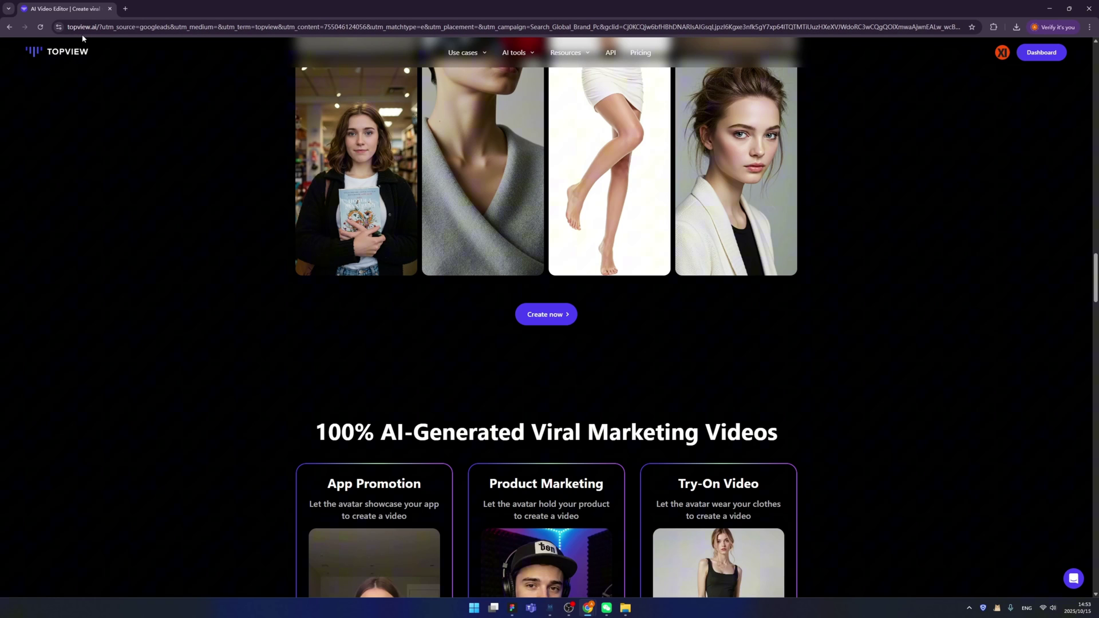
- Scroll past the App Promotion, Product Marketing and Try-On Video cards to 'Real AI for video editing'
scroll(839, 309, "down", 5)
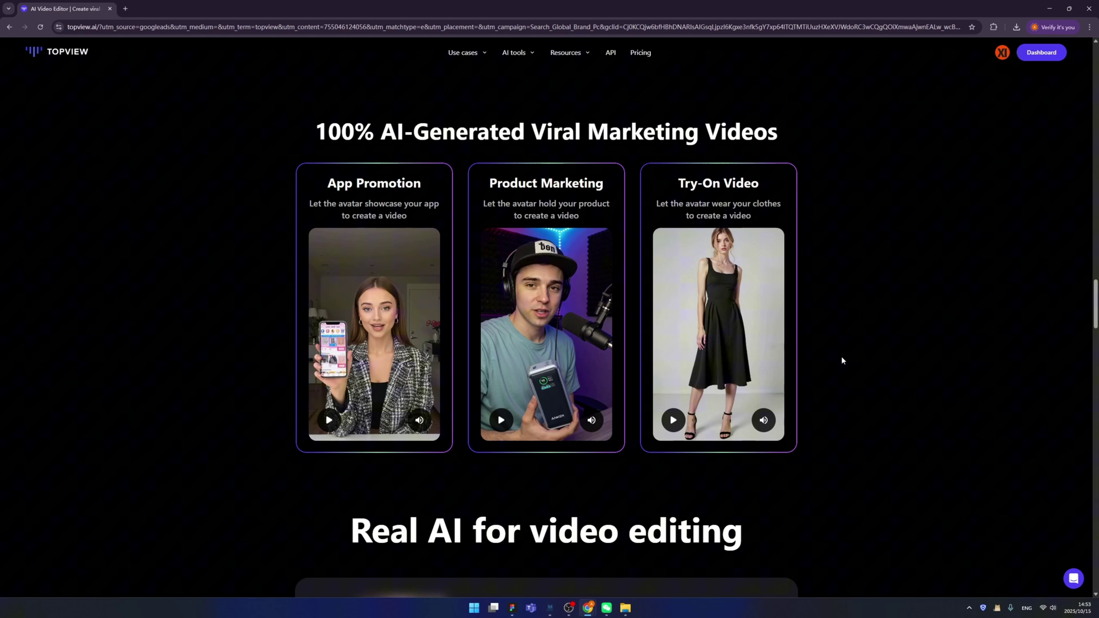
scroll(842, 361, "down", 1)
scroll(842, 360, "down", 3)
scroll(904, 315, "down", 3)
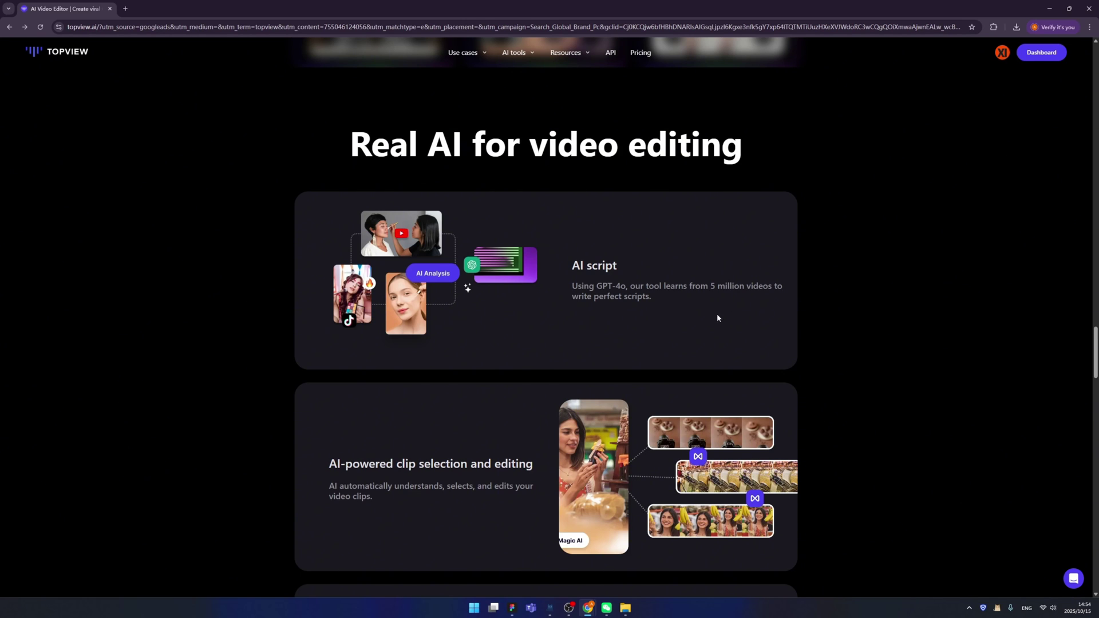
- Scroll past auto-caption, 20+ language support, efficiency stats and user reviews to the FAQ list
scroll(907, 334, "down", 3)
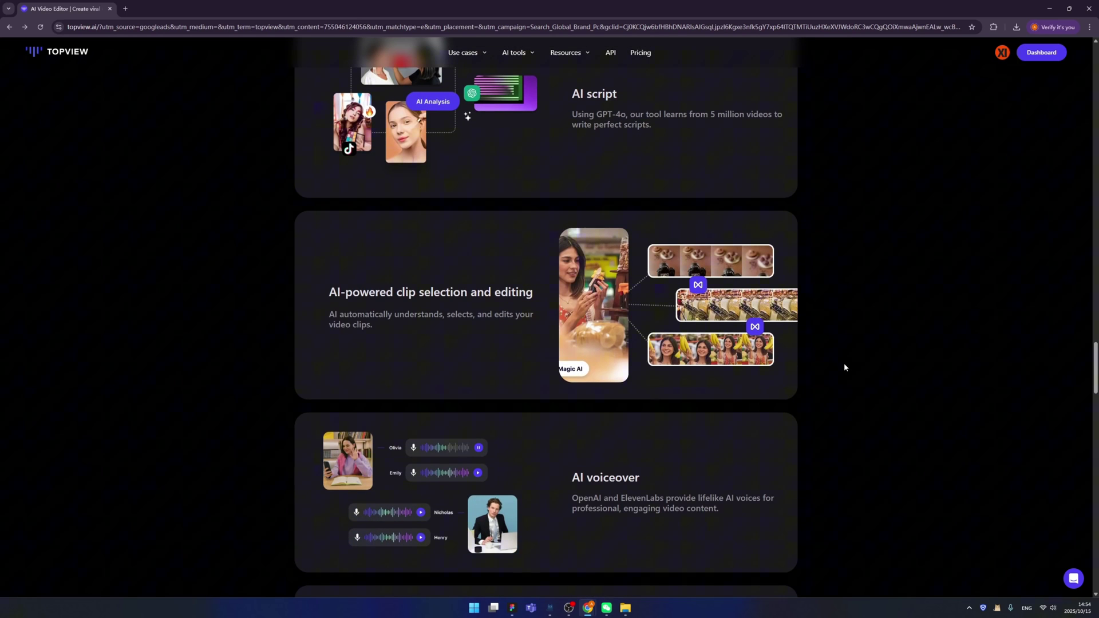
scroll(836, 376, "down", 2)
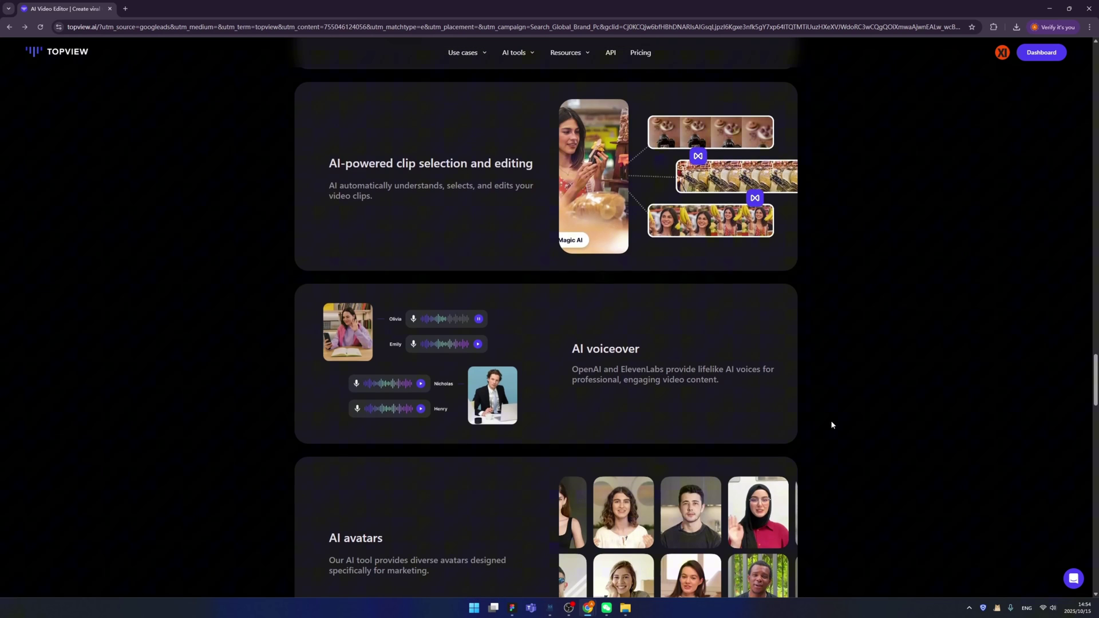
scroll(467, 435, "down", 3)
scroll(545, 434, "down", 3)
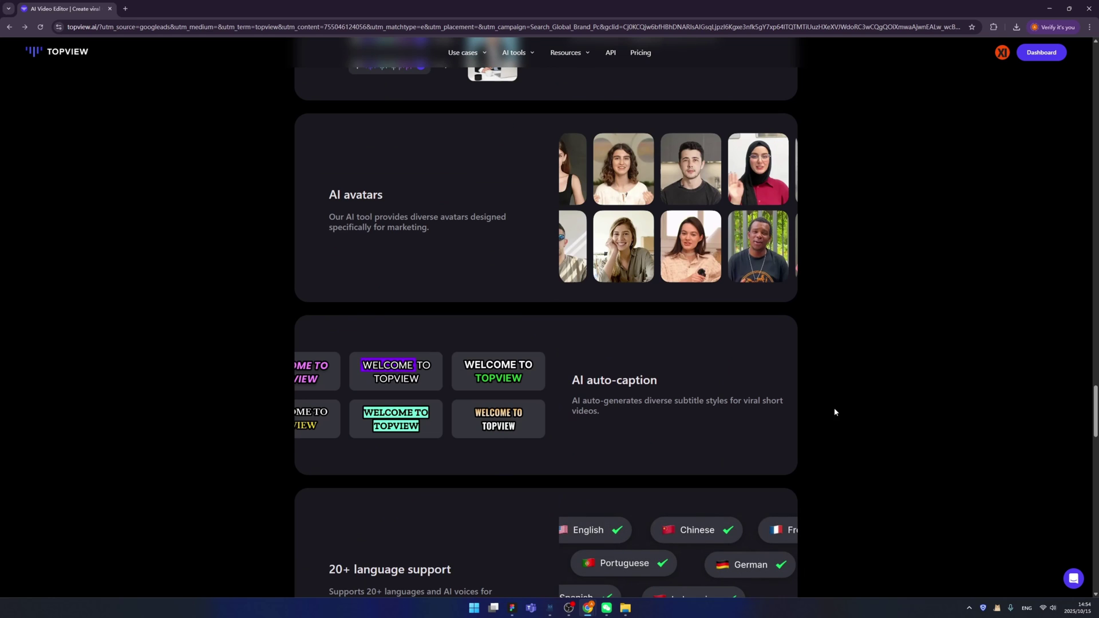
scroll(804, 426, "down", 3)
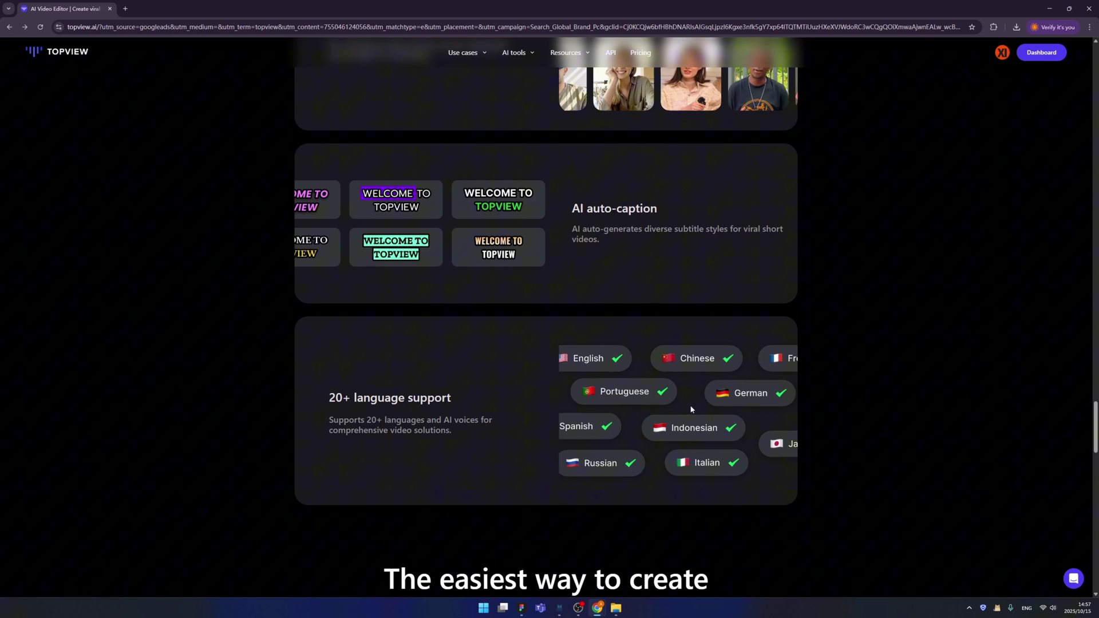
scroll(832, 407, "down", 6)
scroll(847, 389, "down", 2)
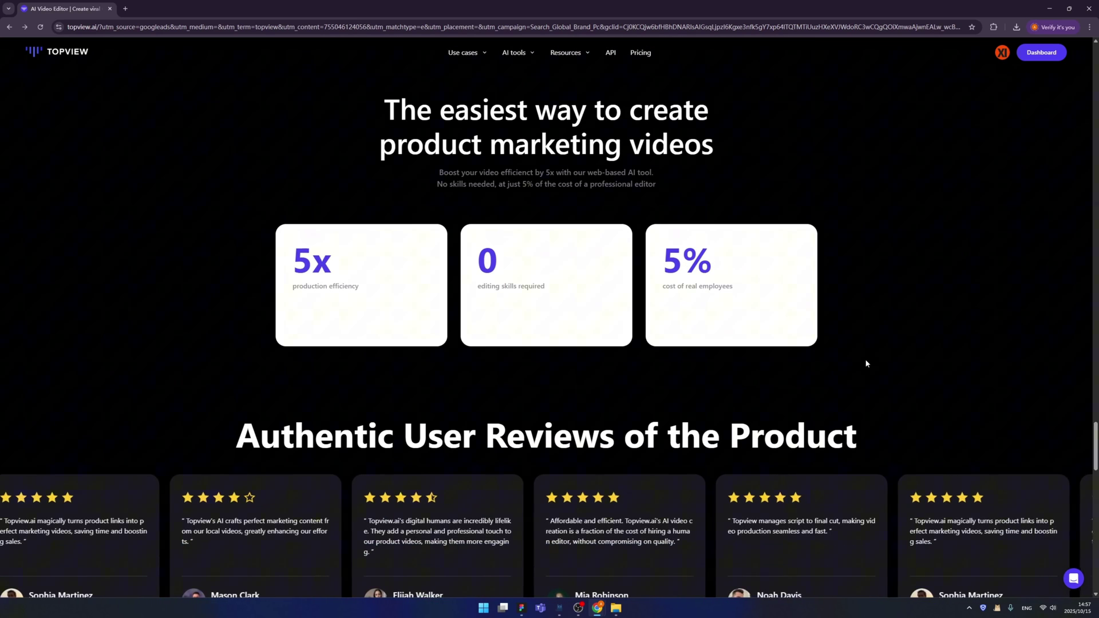
scroll(866, 363, "down", 15)
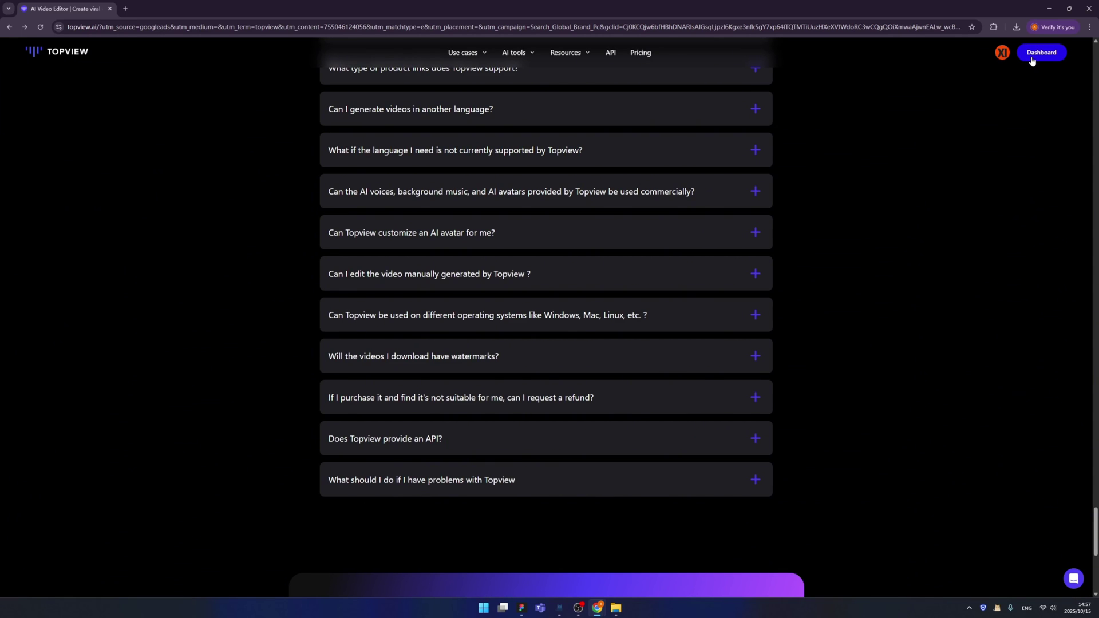
- Go to the Topview dashboard home page and browse down its content
left_click(1032, 61)
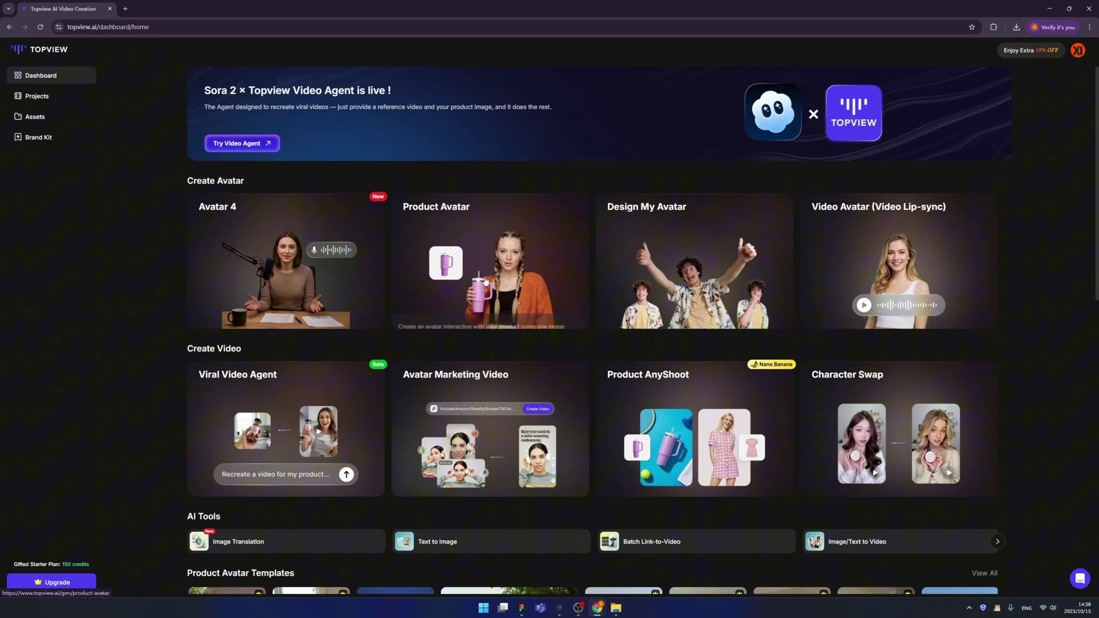
scroll(1029, 269, "down", 2)
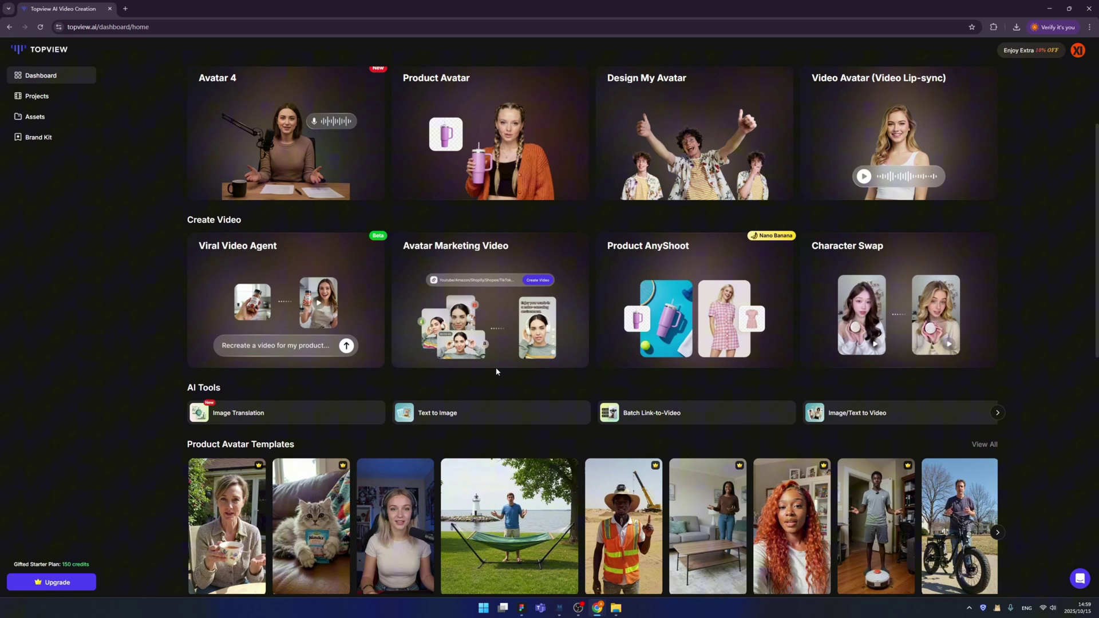
scroll(496, 371, "down", 1)
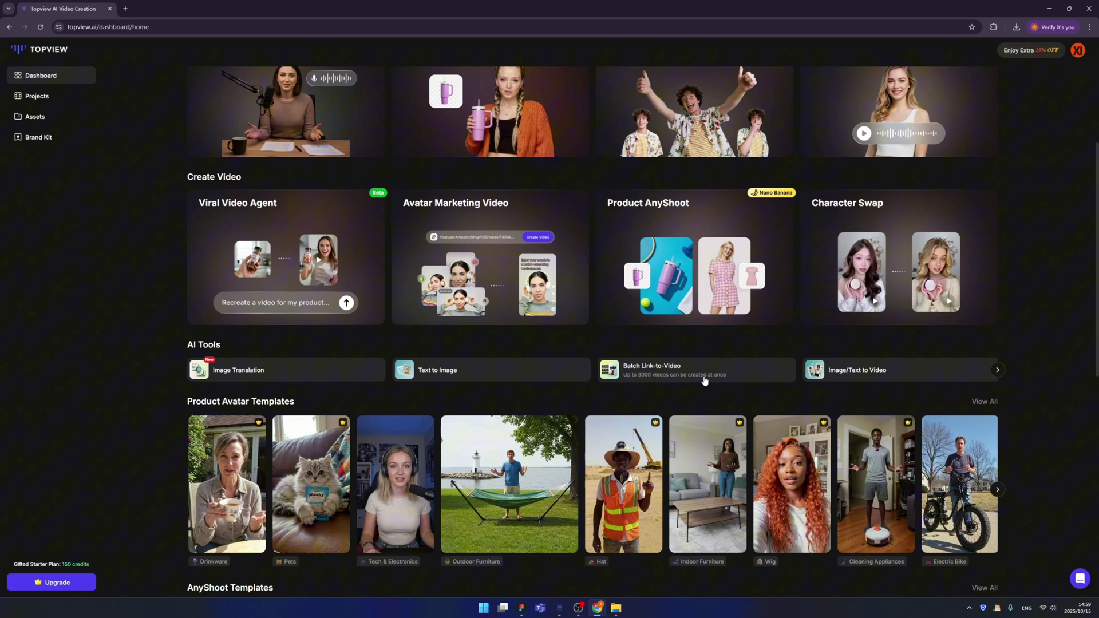
scroll(705, 380, "down", 3)
scroll(739, 393, "down", 1)
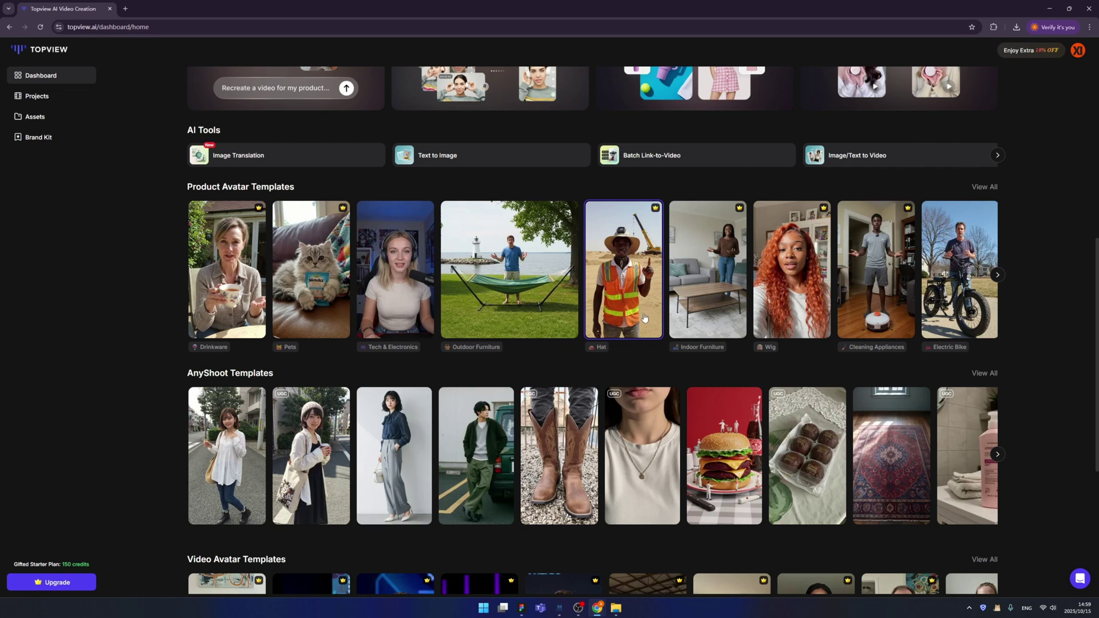
scroll(1056, 302, "down", 5)
- Return to the dashboard banner and open 'Try Video Agent'
scroll(1076, 439, "up", 7)
scroll(1077, 438, "up", 5)
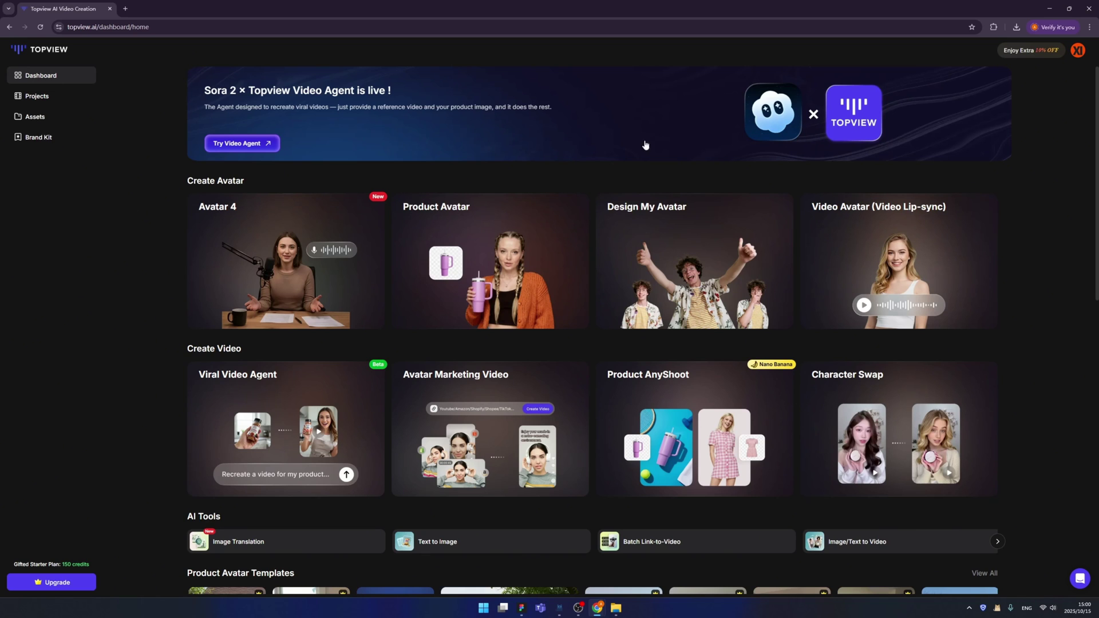
left_click(244, 150)
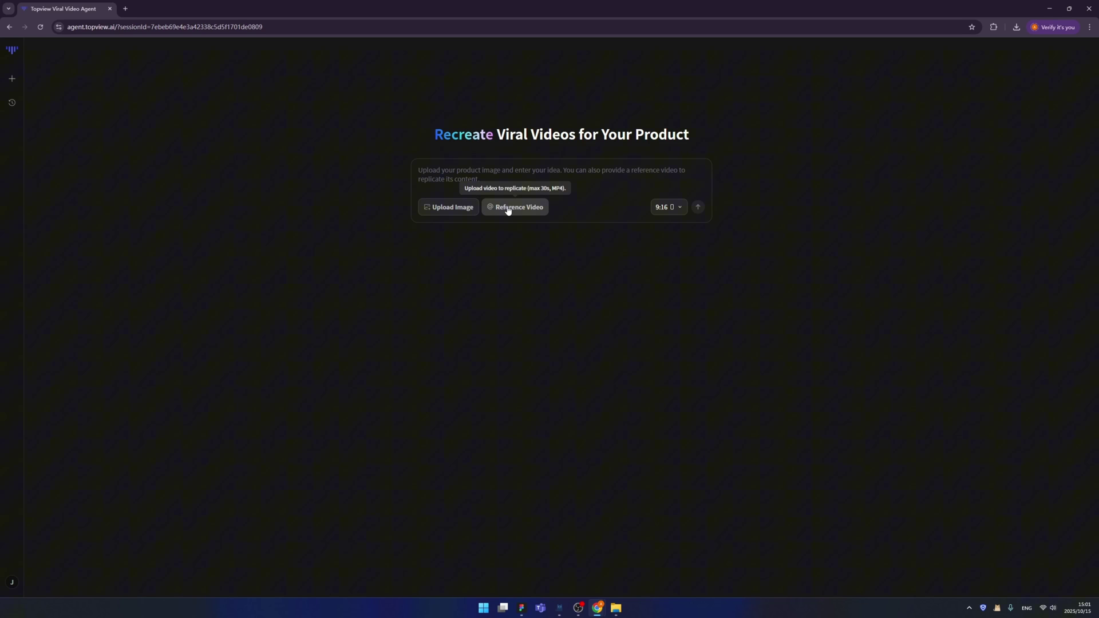
- Upload the mic photo at 9:16 with a prompt describing a tiny, high-tech, easy-to-use YouTube mic
left_click(682, 211)
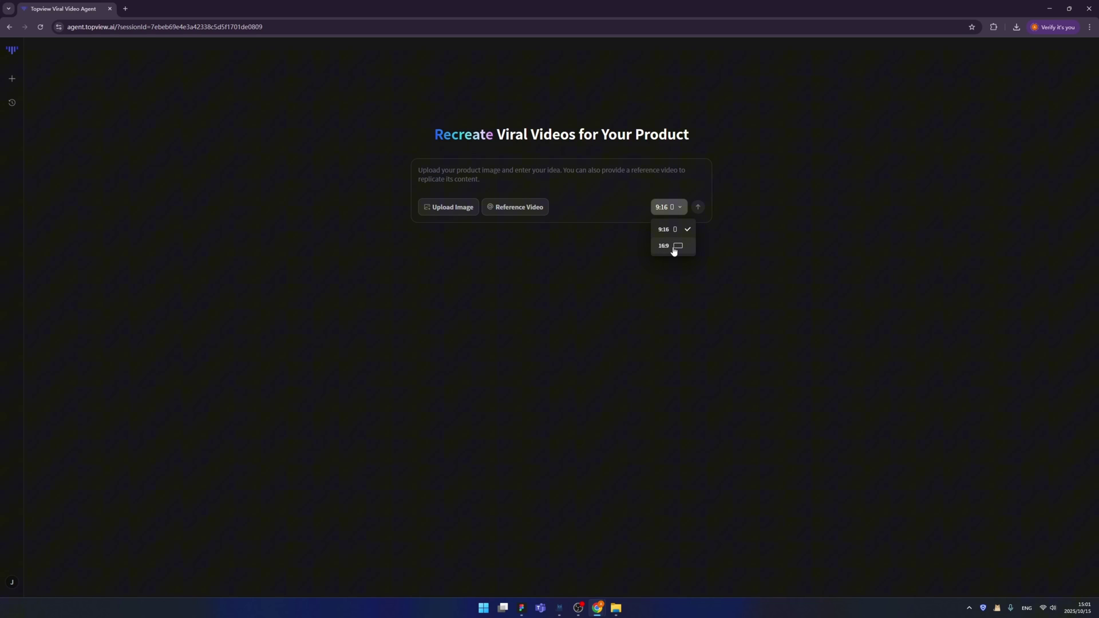
left_click(456, 209)
key("Return")
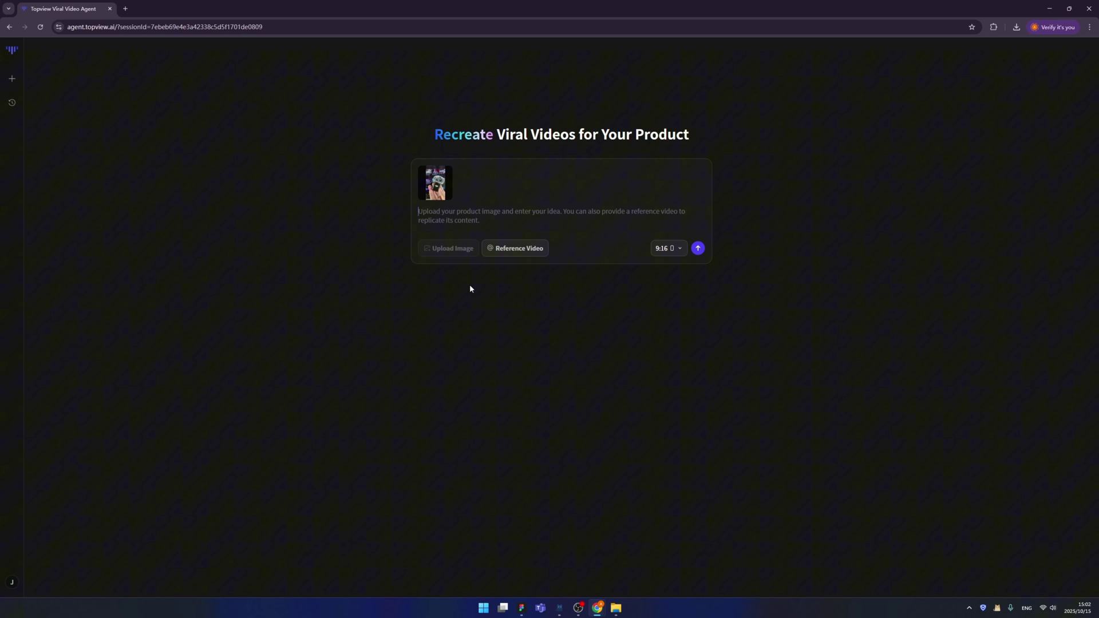
type("A really high tech micphone, very tiny, the sound is amazing, easy to use for youtuber")
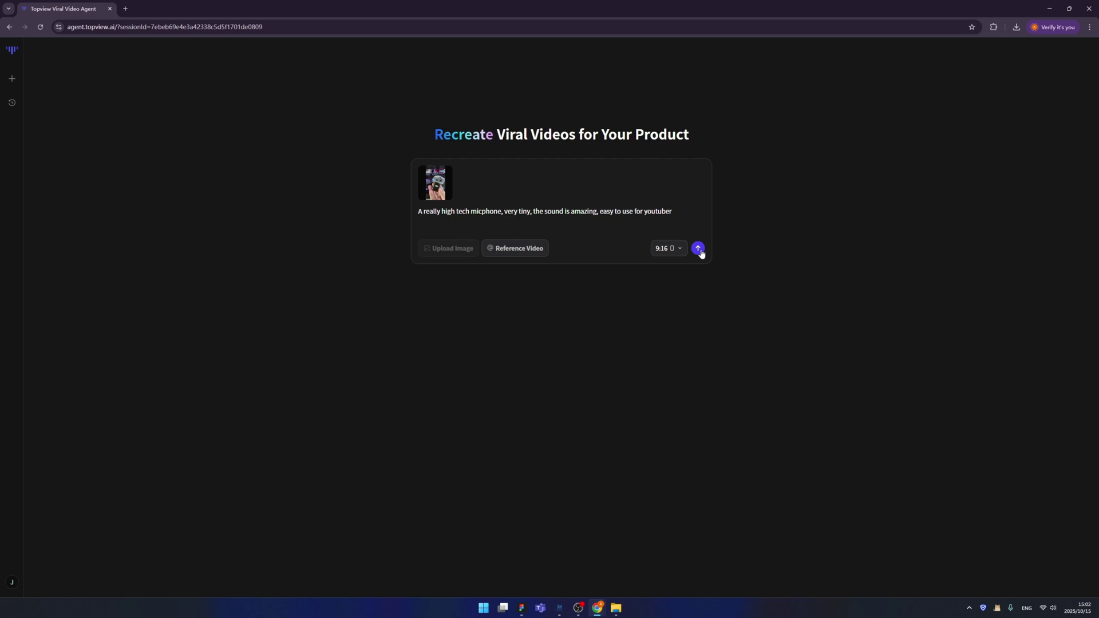
- Send the photo and prompt, then scroll to the agent's Product Information Questionnaire
left_click(699, 250)
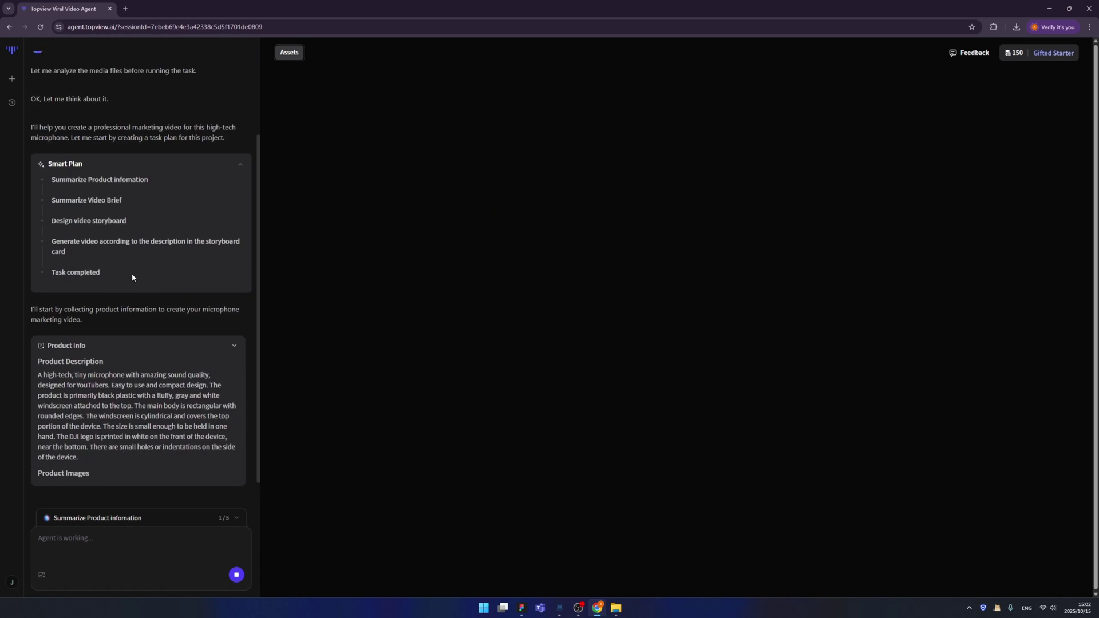
scroll(87, 208, "up", 2)
scroll(102, 236, "up", 3)
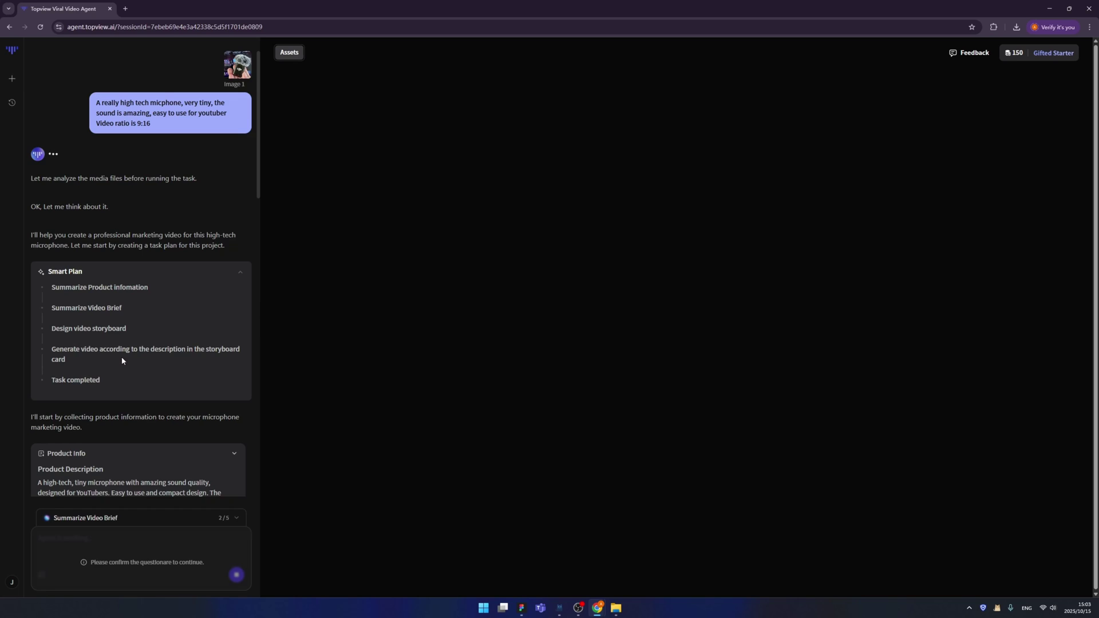
scroll(118, 320, "down", 10)
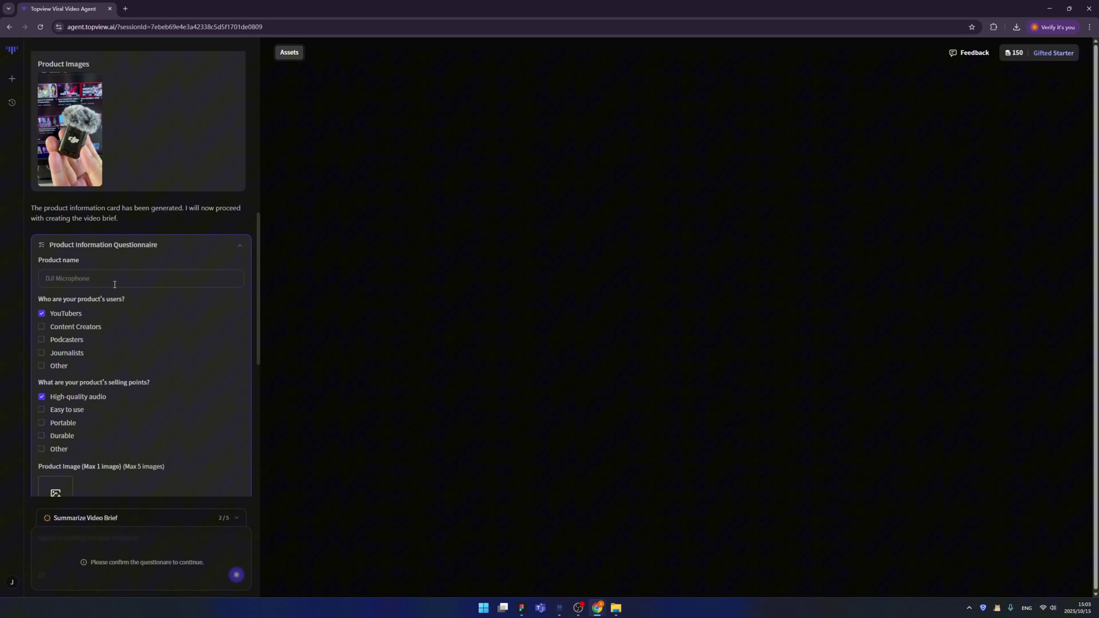
- Name the product 'Dji micphone', add Content Creators, Podcasters and Journalists, and confirm the questionnaire
type("Dji mic")
type("phone")
scroll(54, 227, "down", 2)
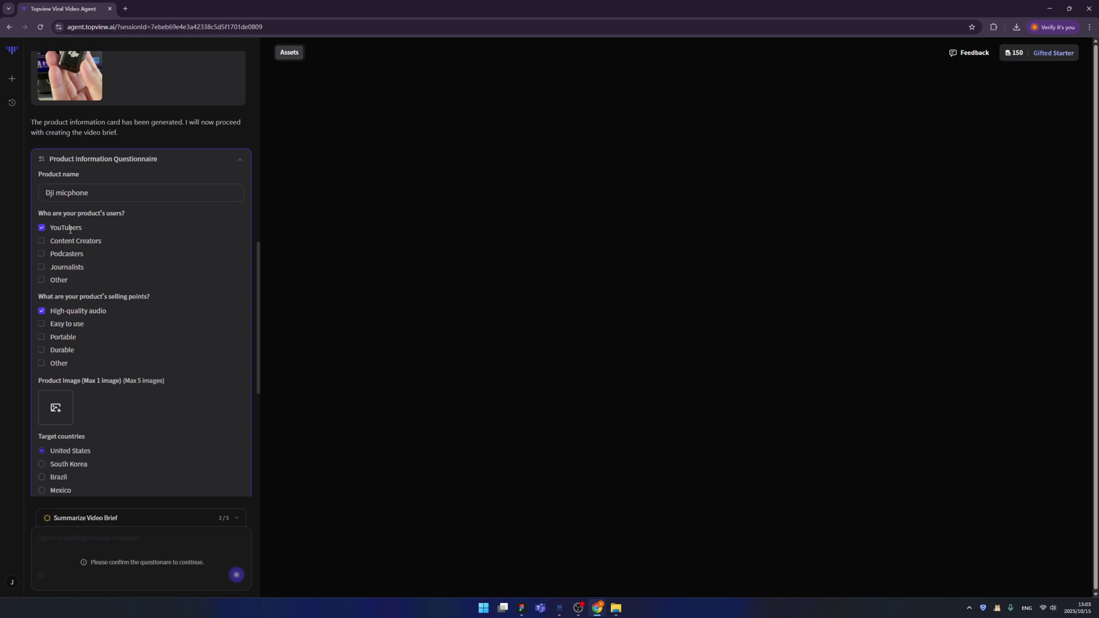
left_click(41, 240)
left_click(42, 253)
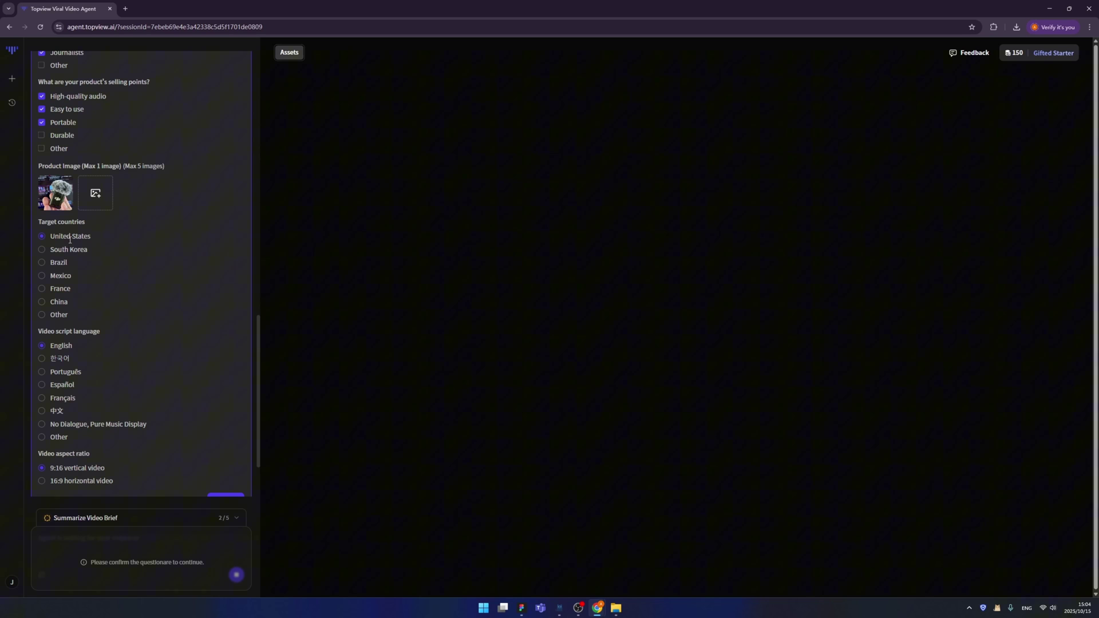
scroll(92, 241, "down", 1)
scroll(80, 280, "down", 1)
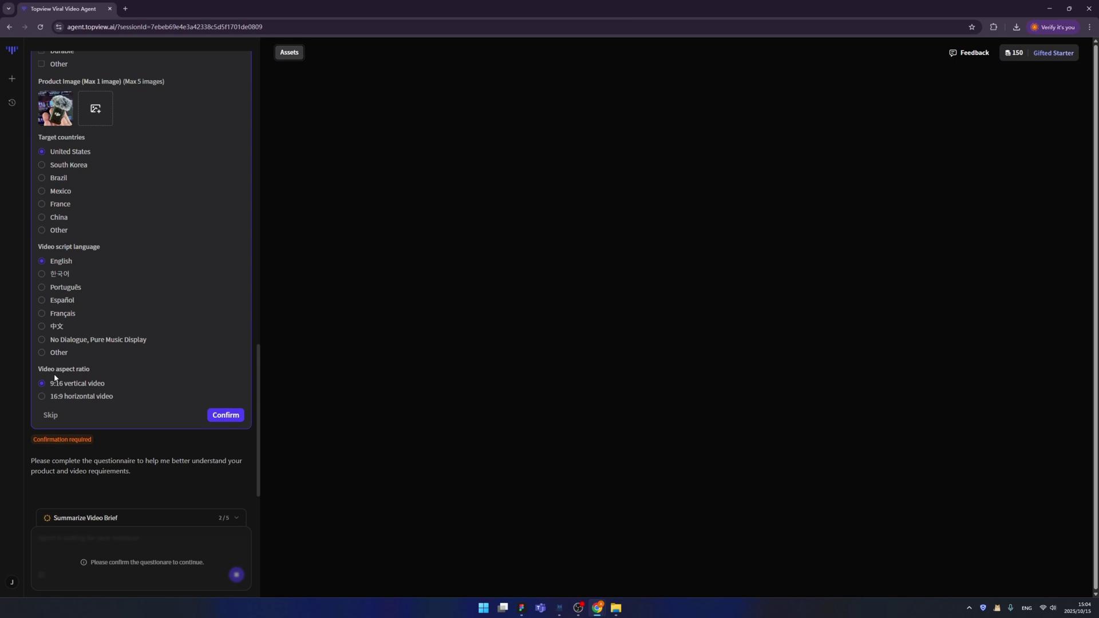
left_click(210, 415)
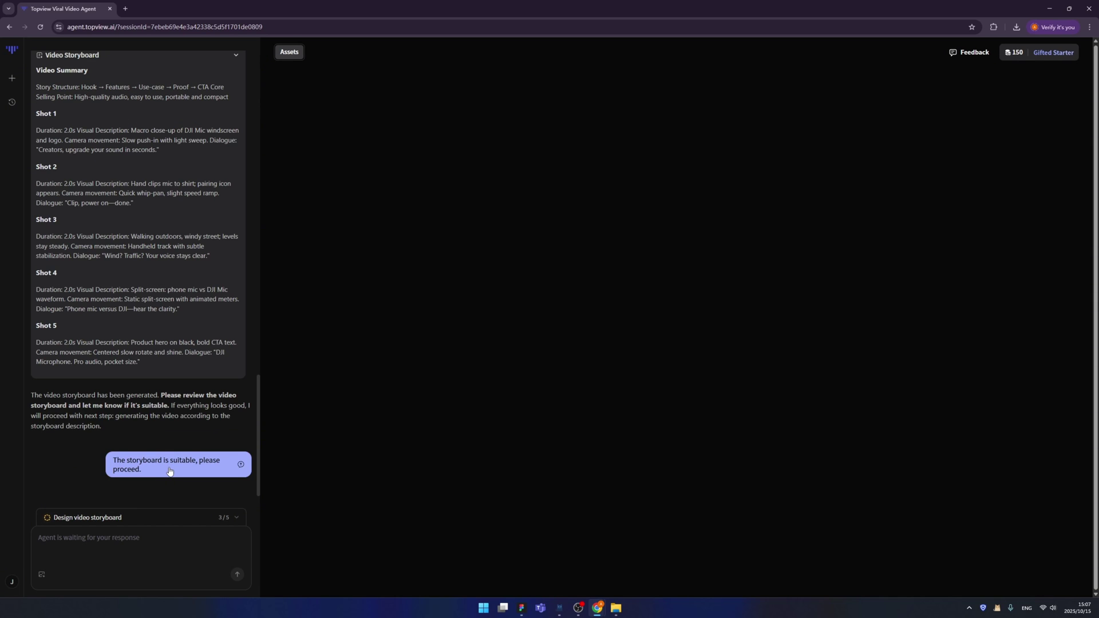
- Choose 'The storyboard is suitable, please proceed.' to generate Video 1
left_click(169, 470)
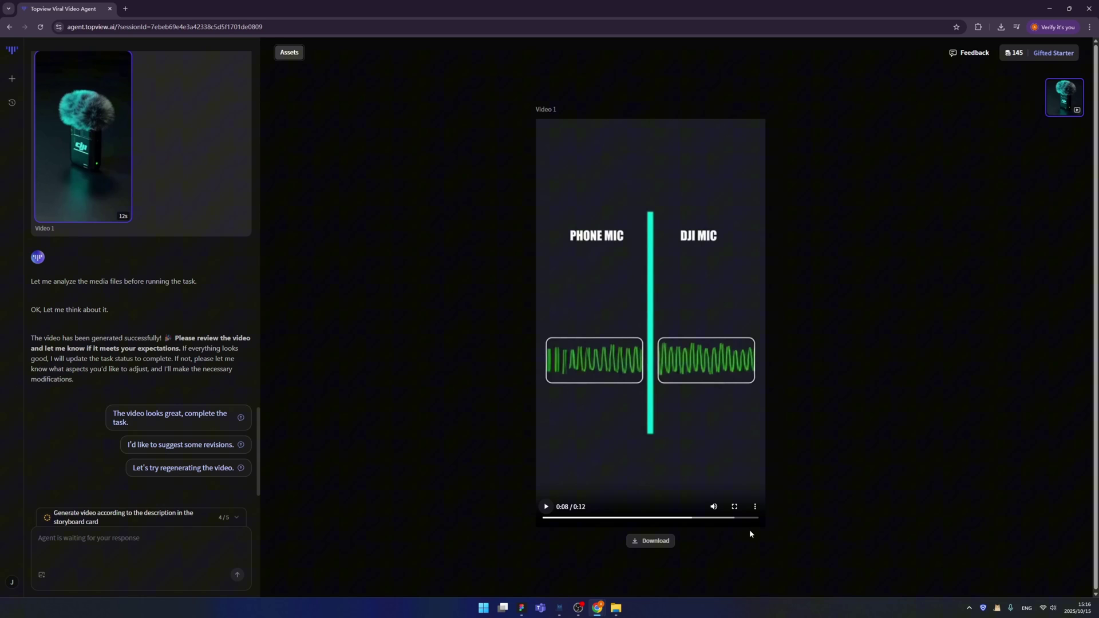
left_click(653, 542)
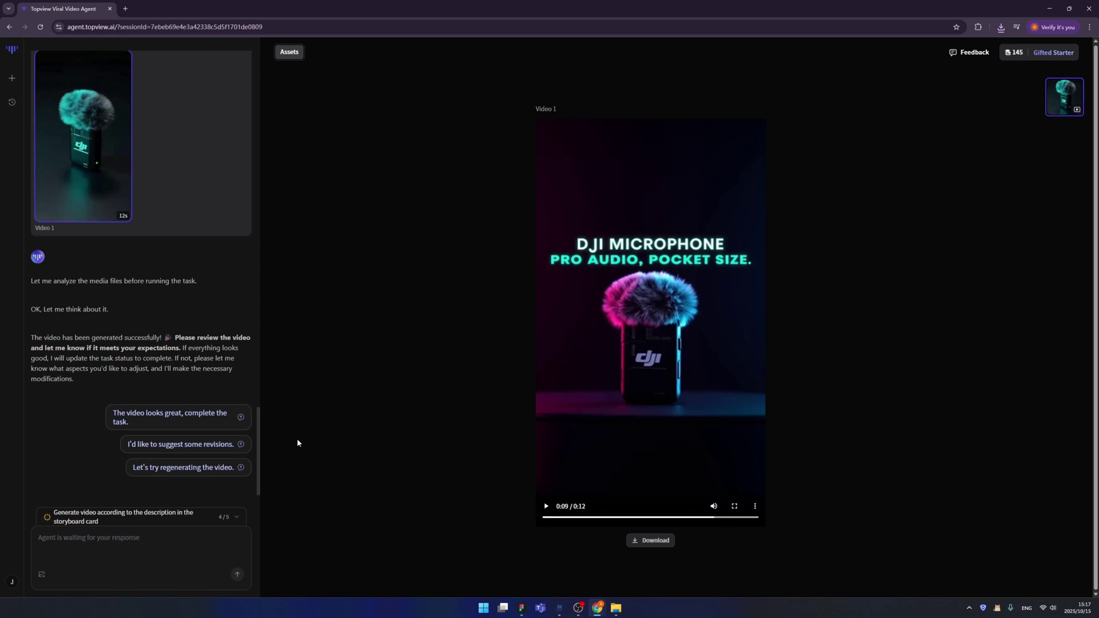
left_click(177, 444)
type("At the end of the video, show")
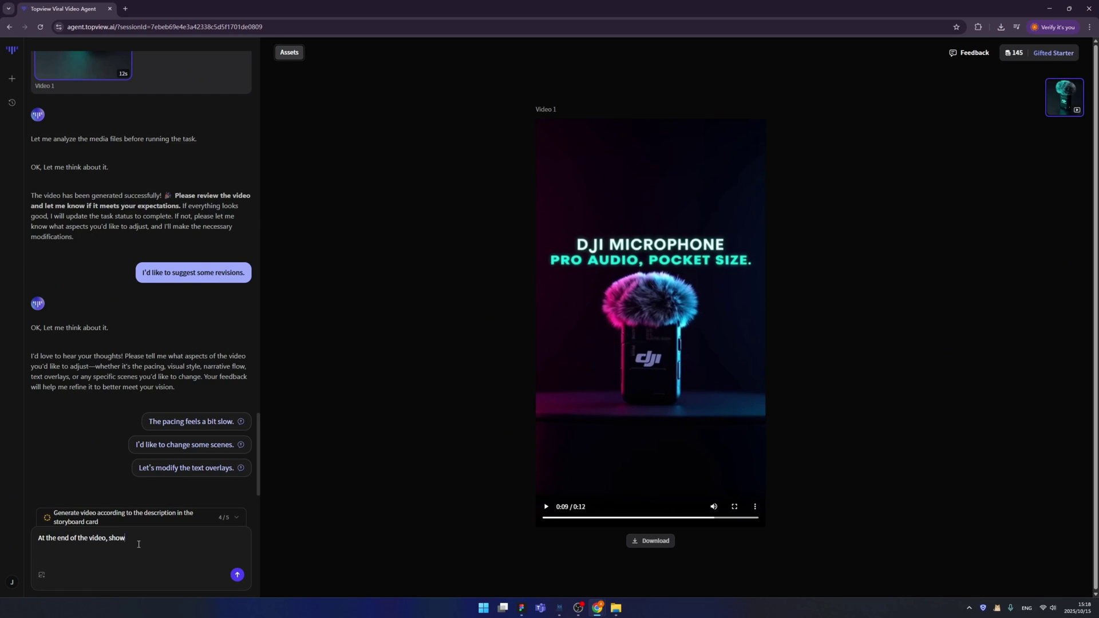
type("ing a promote price: 10 dollars, and showing @uxbootcamp on youtube, ask user to come to the channel and buy")
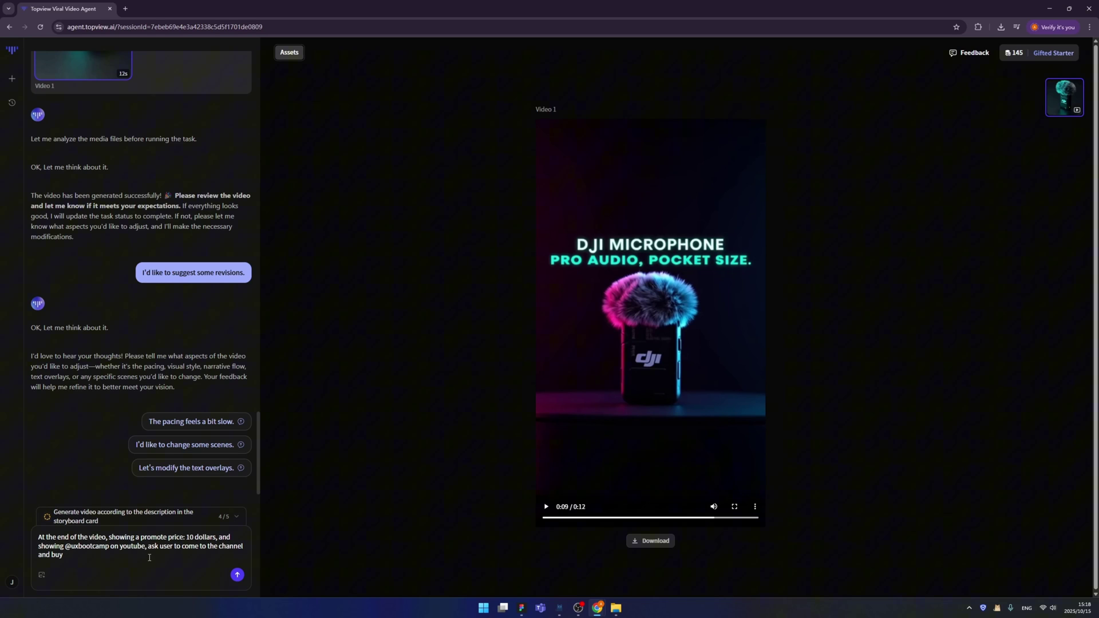
- Send the $10 price and channel call-to-buy revision, then download the resulting Video 2
left_click(237, 574)
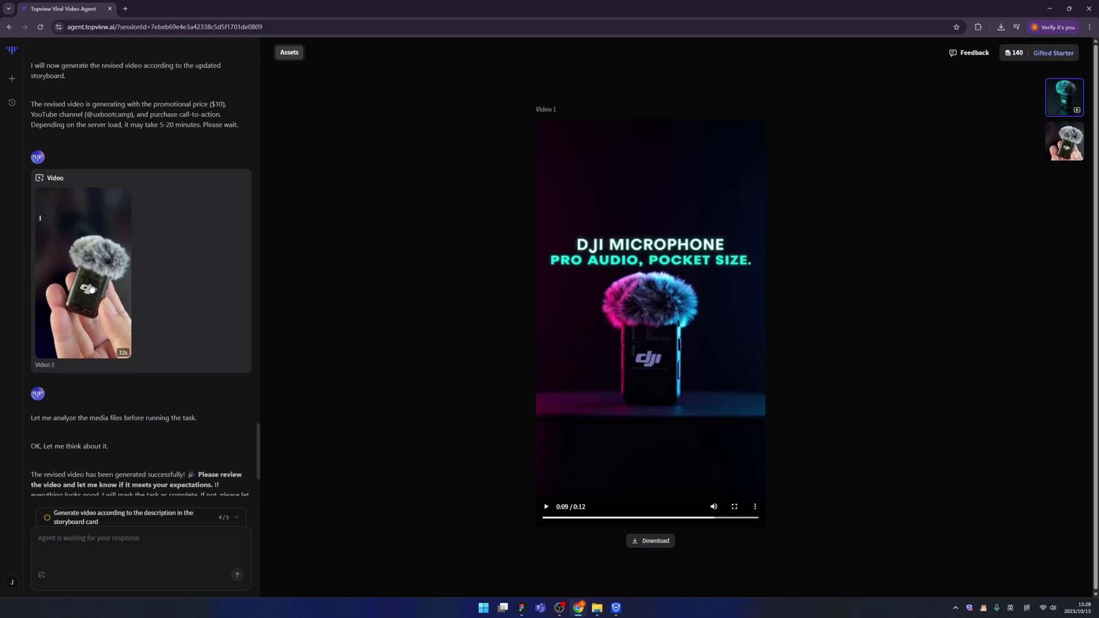
left_click(90, 288)
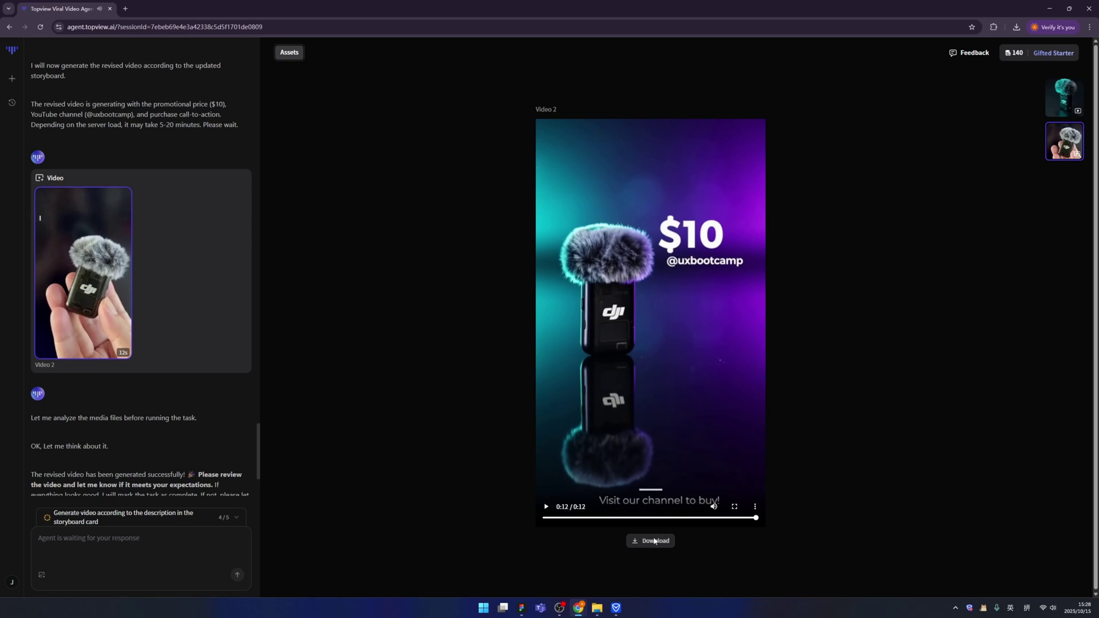
left_click(653, 541)
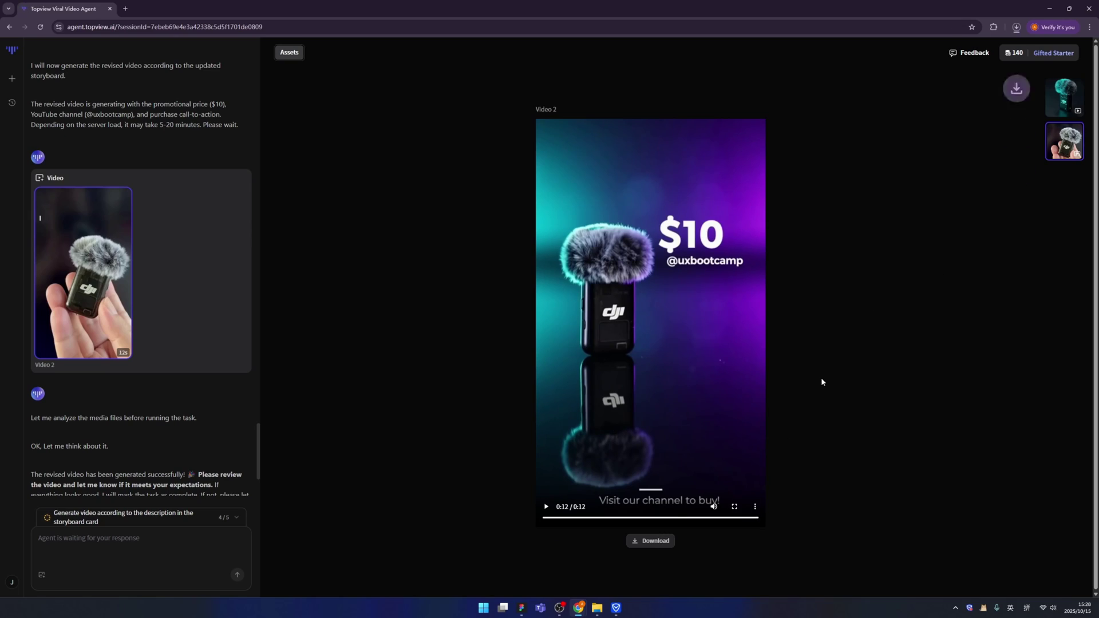
- Compare the revised Video 2 against the first video, replaying Video 2 from the start
left_click(1063, 142)
left_click(1056, 108)
left_click(1061, 143)
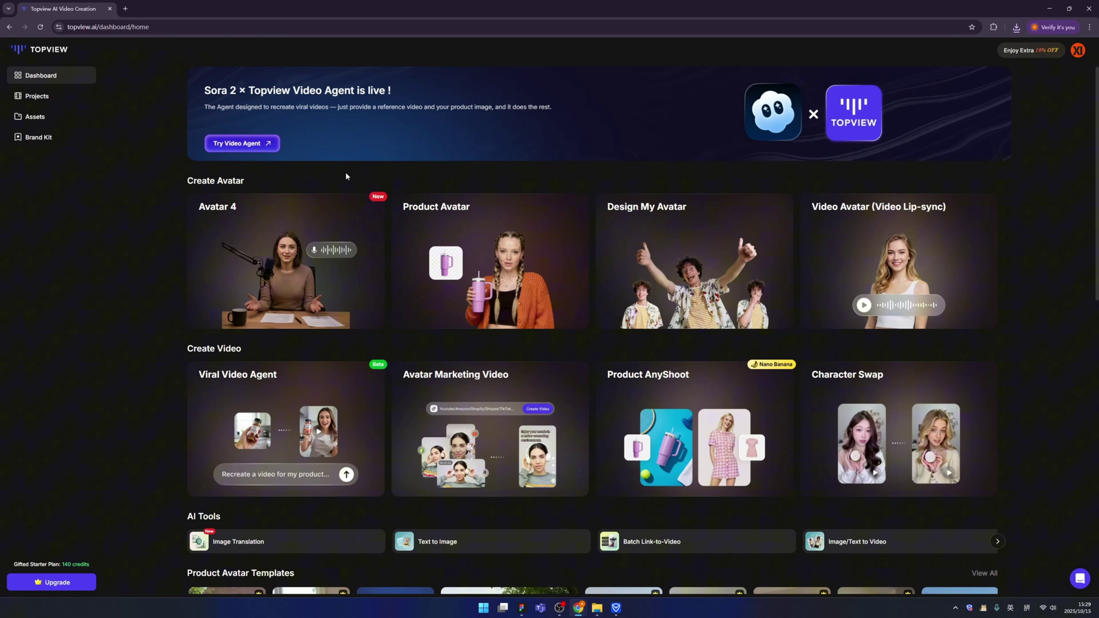